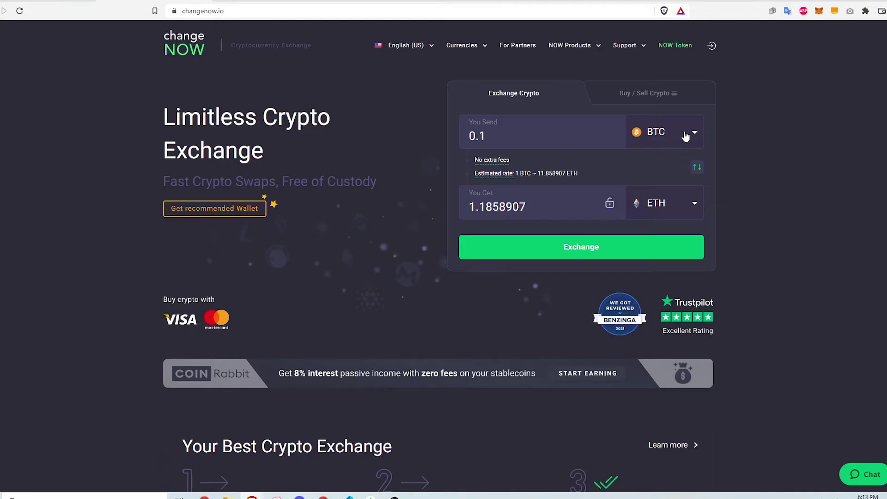
Choose SOL as the currency to send and BNB (BSC) as the currency to receive.
click(687, 131)
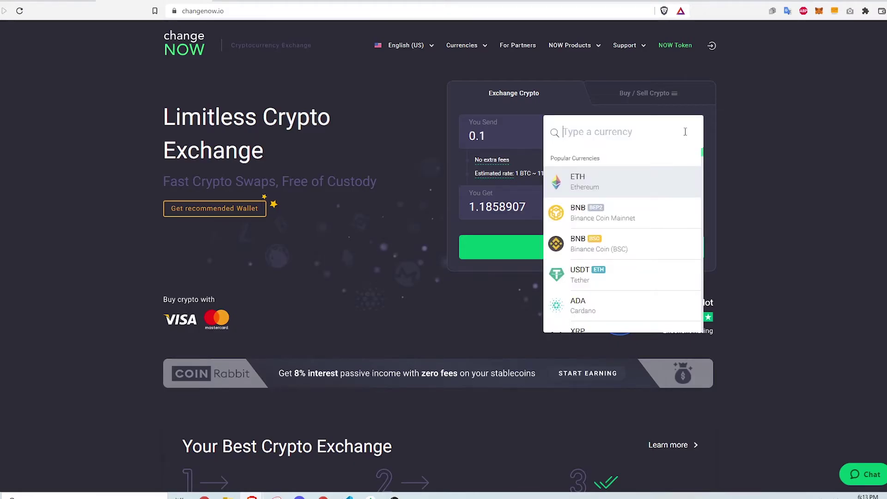
text(sol)
click(588, 177)
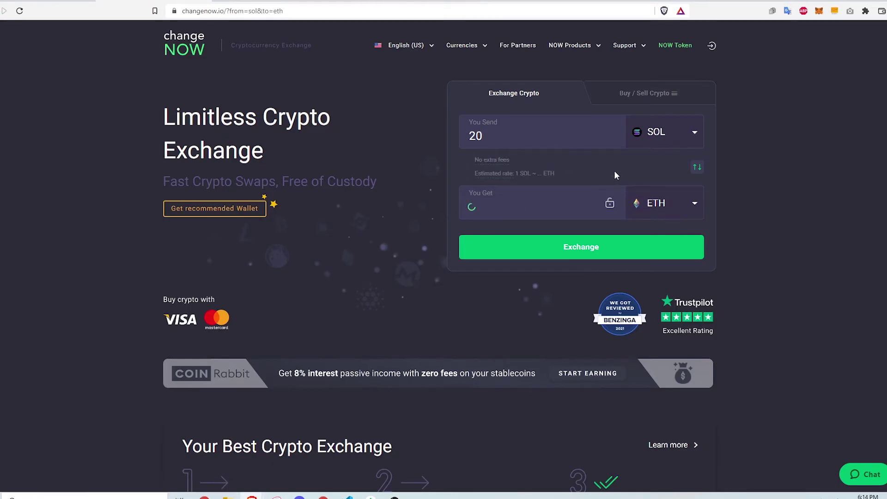
click(683, 203)
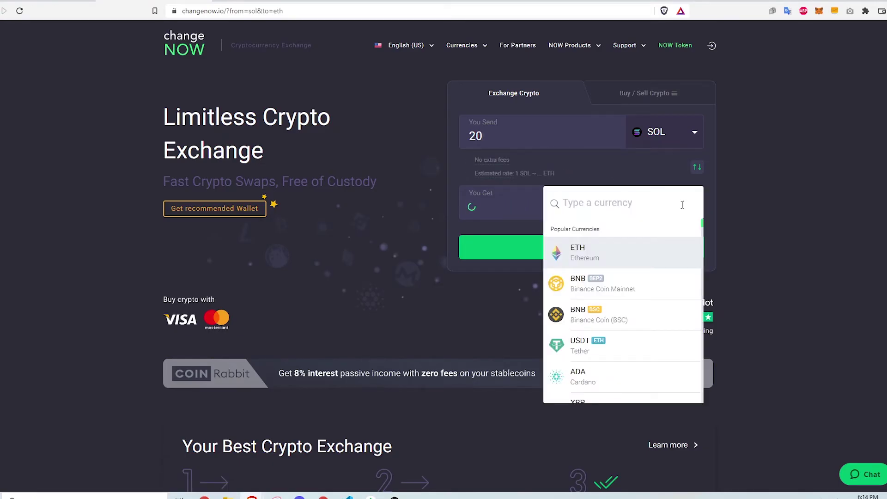
text(bnb)
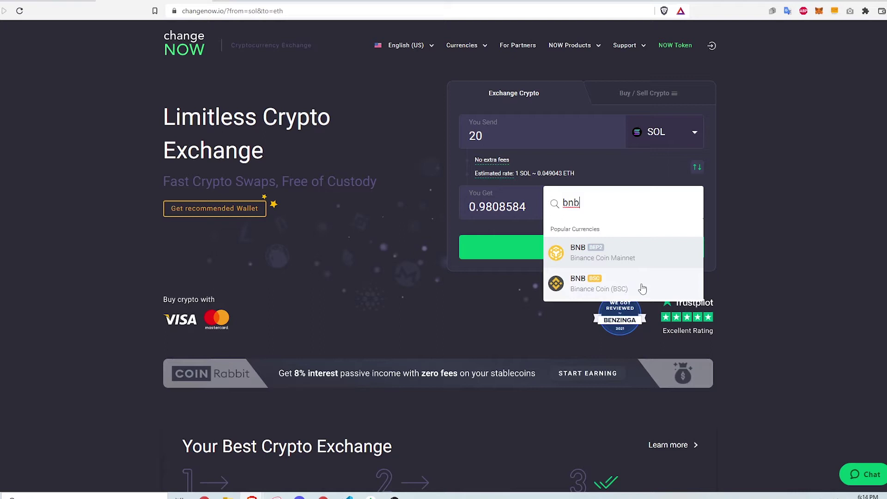
click(643, 289)
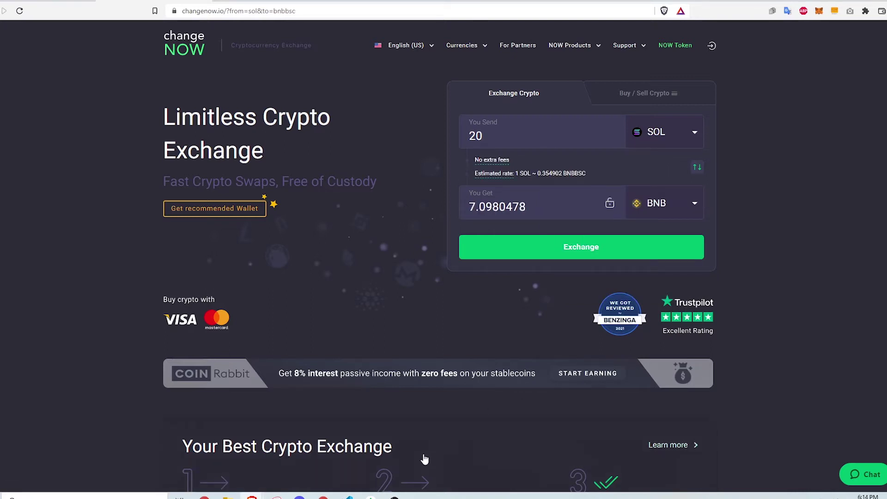
Check the Coinbase Pro SOL balance, then clear ChangeNOW's send amount to enter 0.38 SOL.
key(ctrl+Tab)
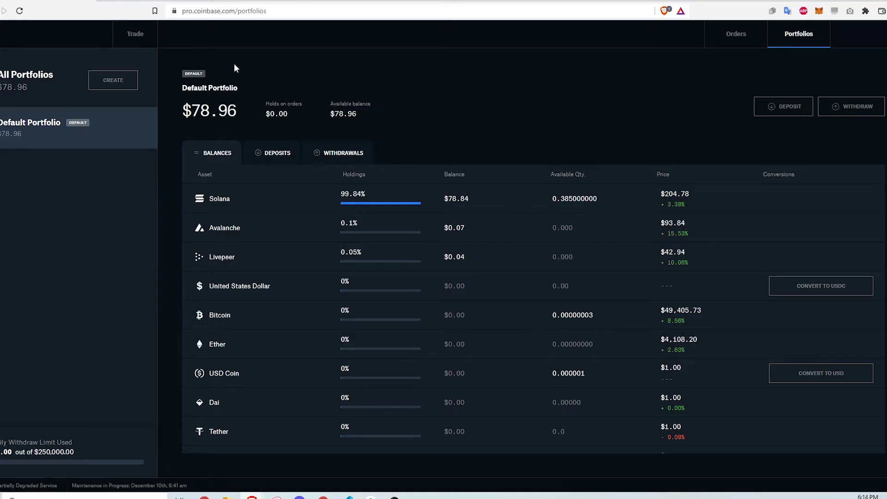
key(ctrl+Tab)
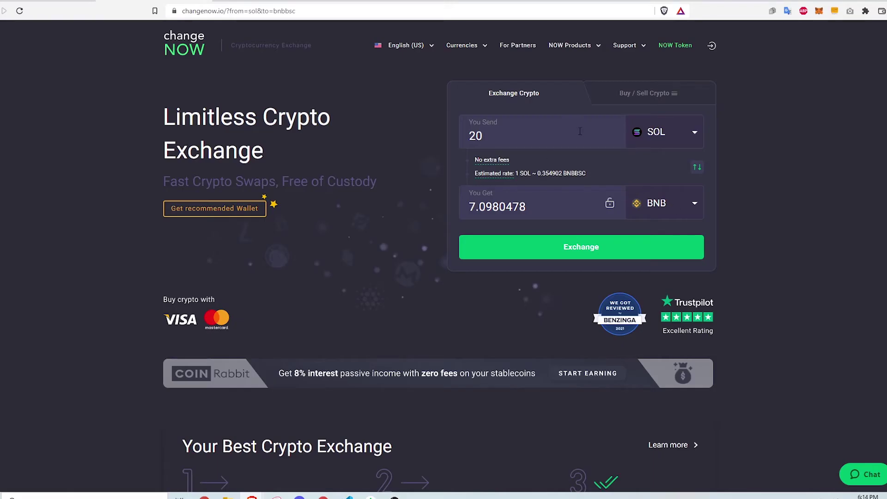
key(BackSpace)
key(BackSpace)
text(.38)
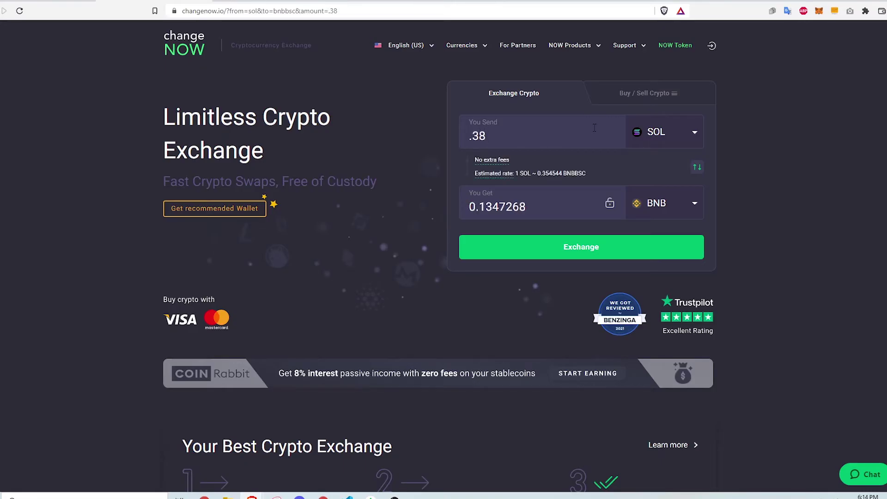
Start the exchange and paste the MetaMask account address as the recipient wallet.
click(589, 248)
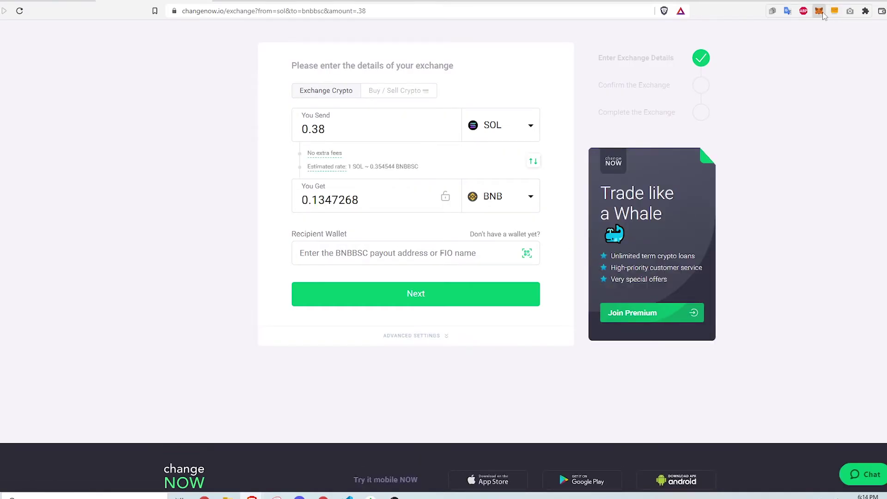
click(819, 12)
click(739, 75)
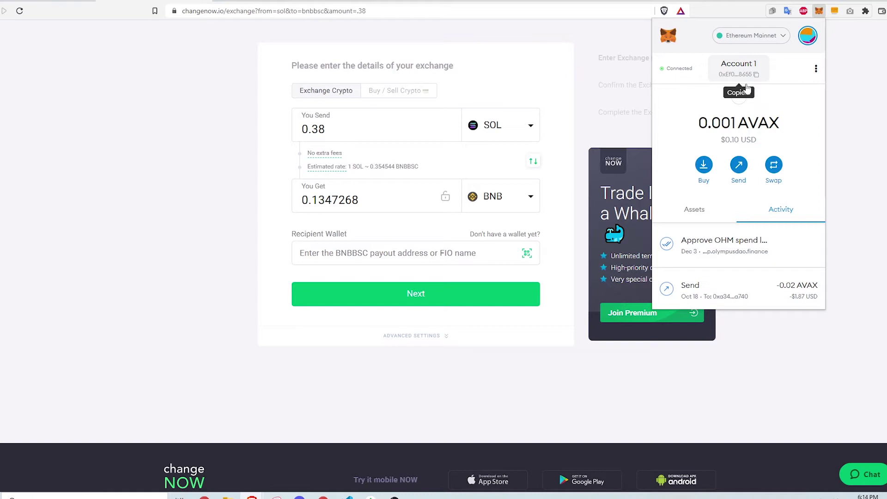
click(389, 253)
key(ctrl+v)
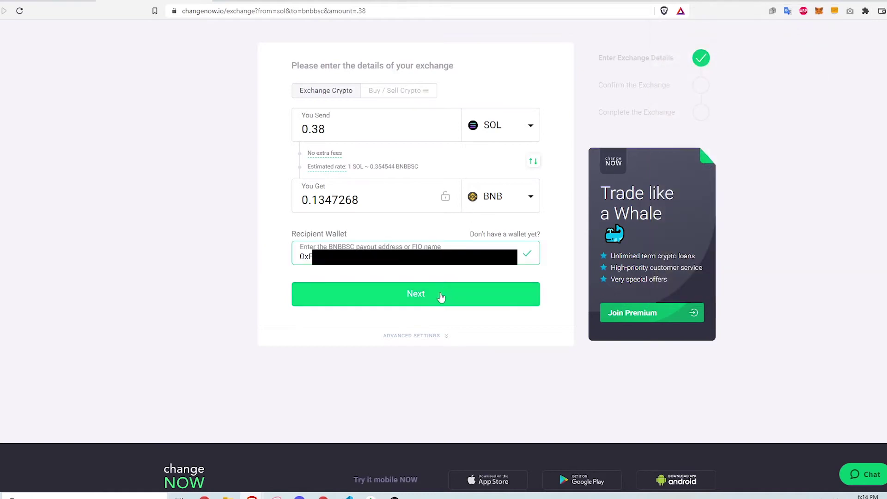
click(441, 297)
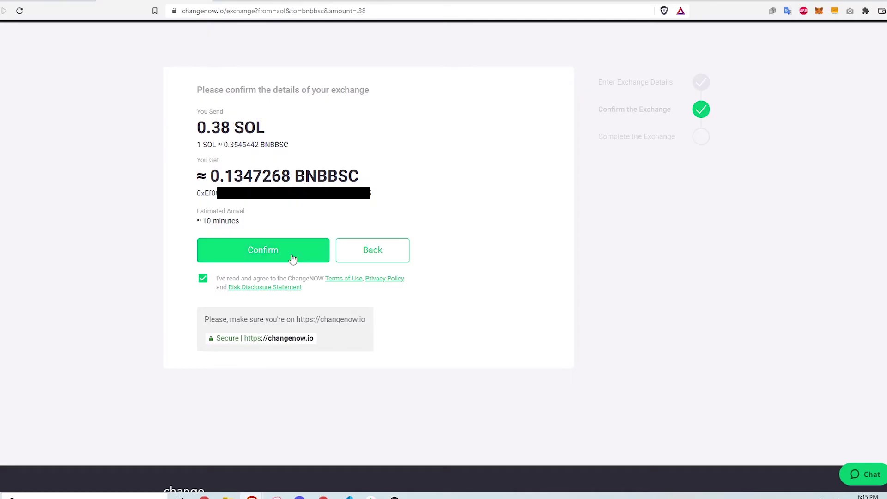
Confirm the exchange, dismiss the notification prompt, and copy the SOL deposit address.
click(292, 258)
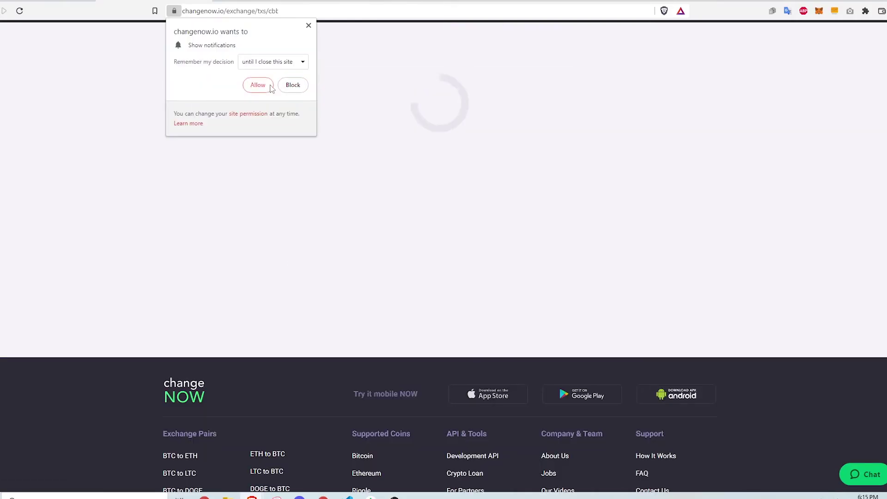
click(259, 86)
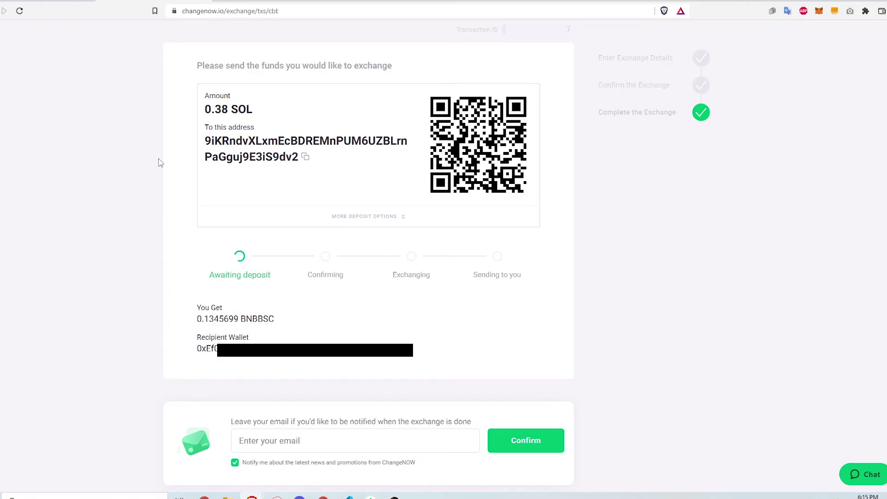
click(304, 157)
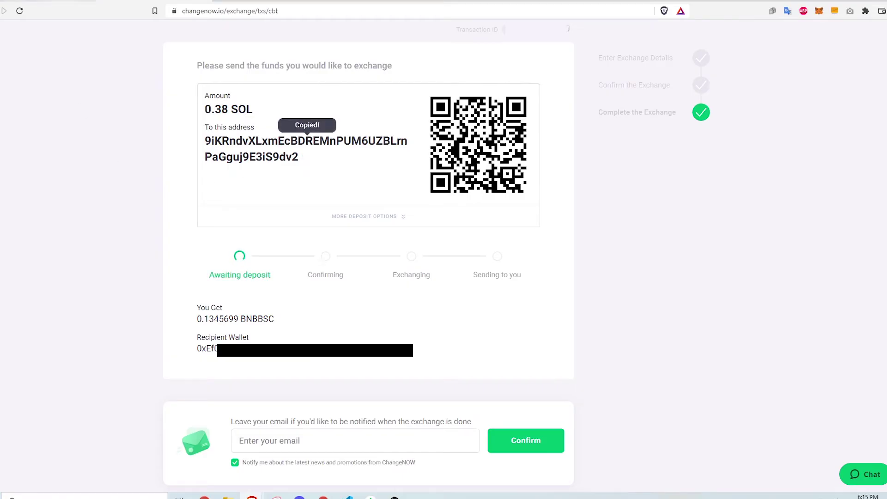
key(ctrl+Tab)
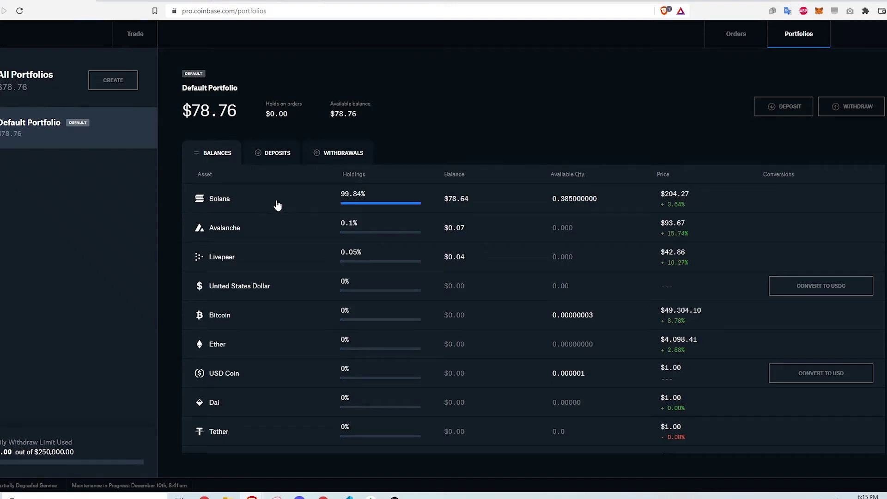
Start a SOL withdrawal to the pasted ChangeNOW deposit address.
click(844, 113)
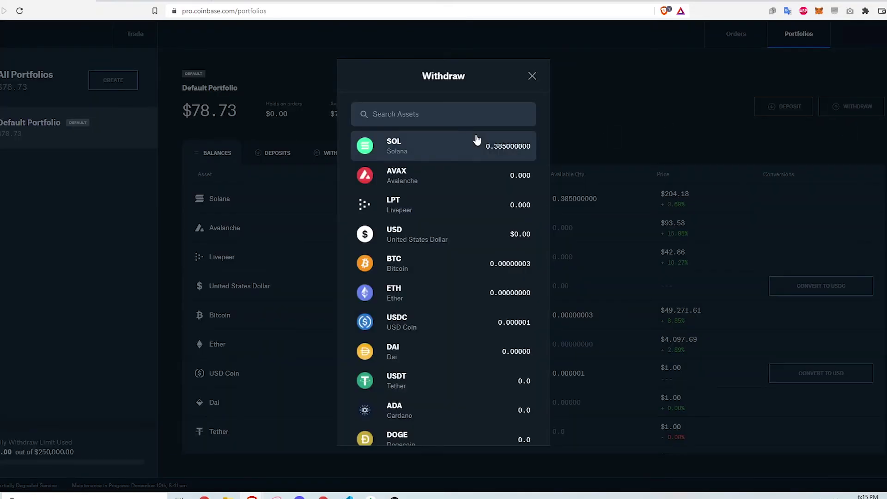
click(454, 148)
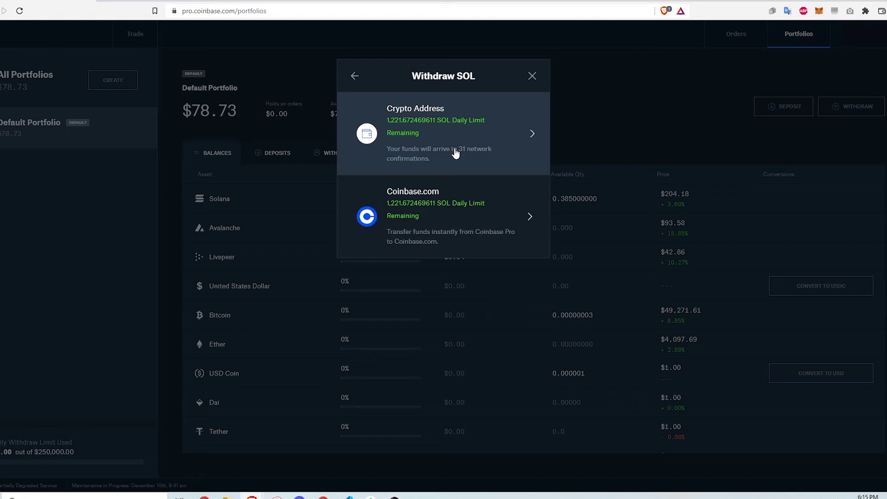
click(454, 152)
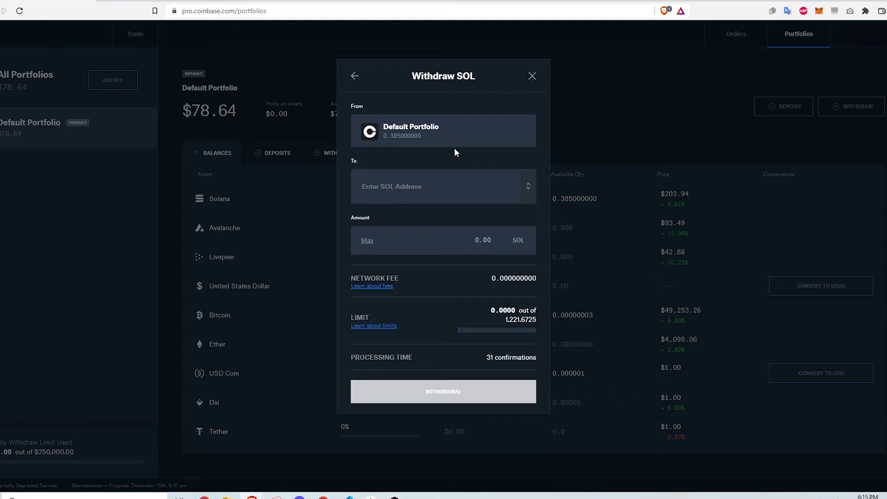
click(443, 183)
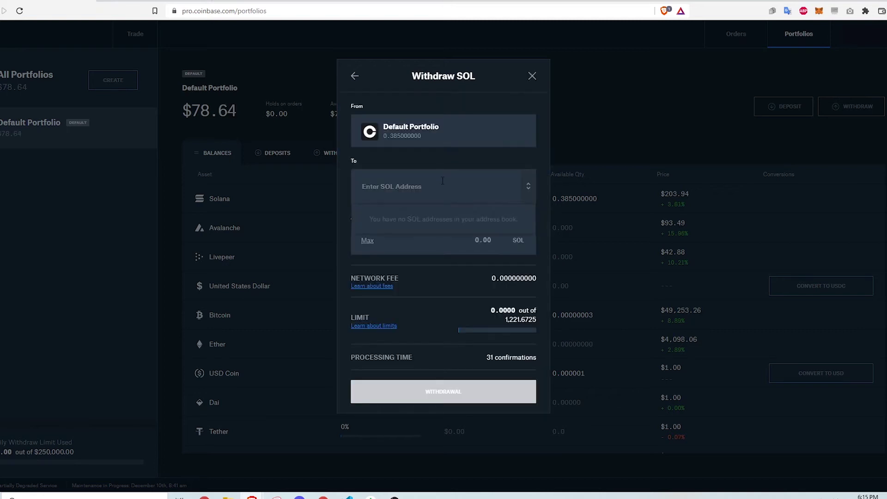
key(ctrl+v)
click(450, 219)
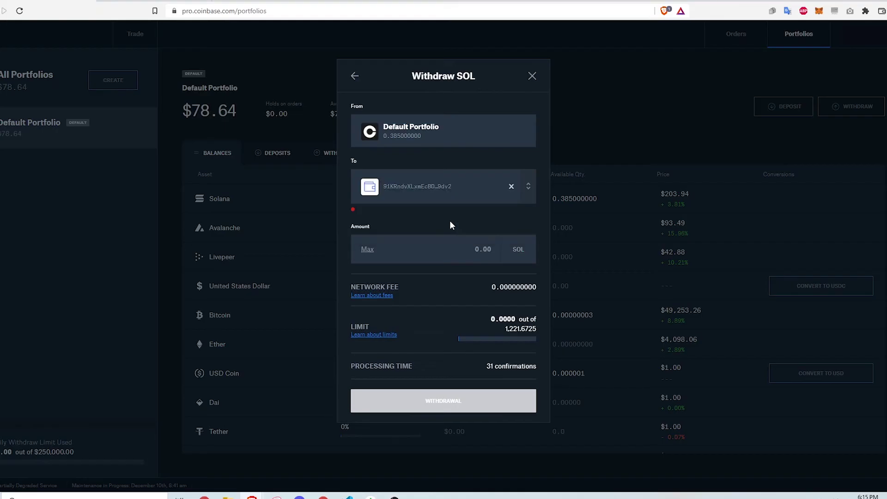
Withdraw the maximum 0.384995 SOL and return to the ChangeNOW deposit page.
click(367, 252)
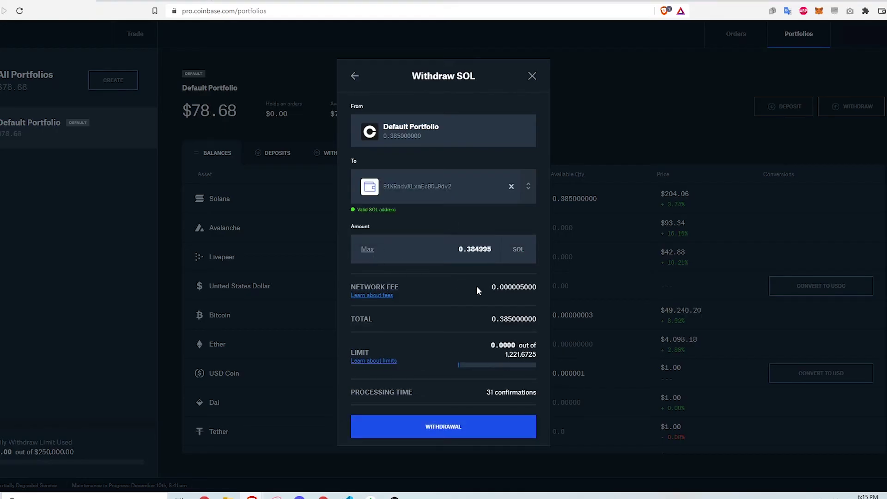
click(443, 426)
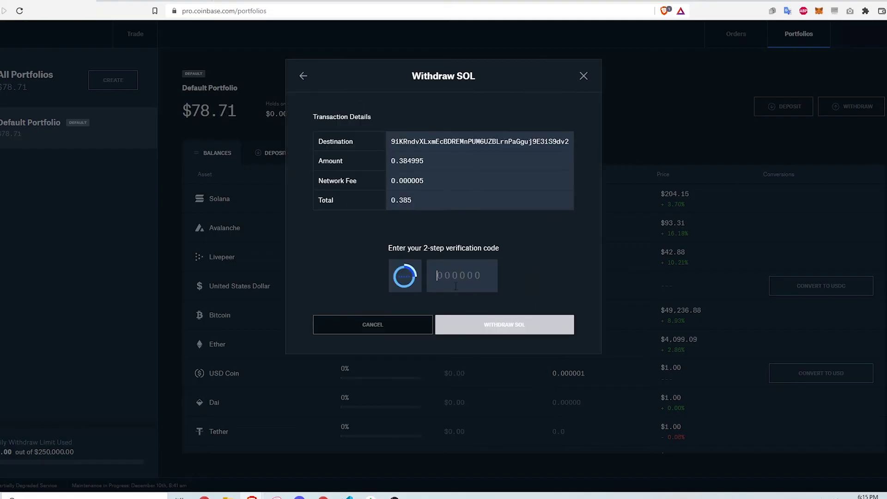
click(513, 328)
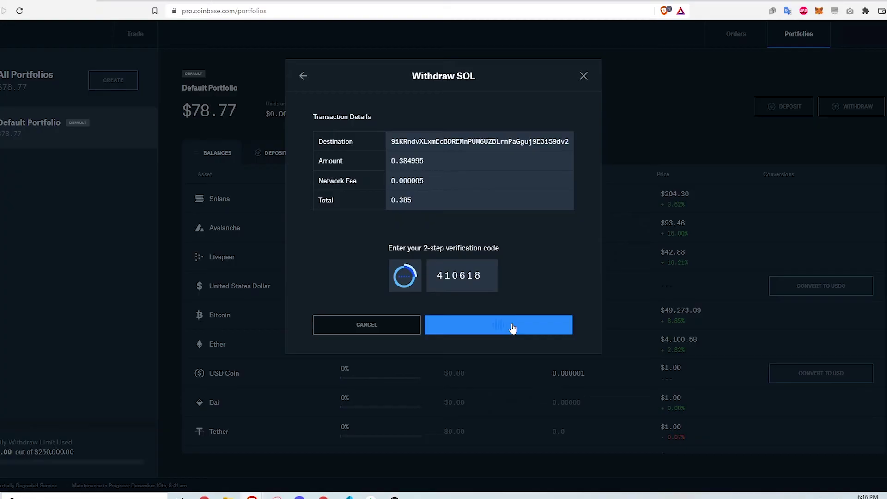
key(ctrl+Tab)
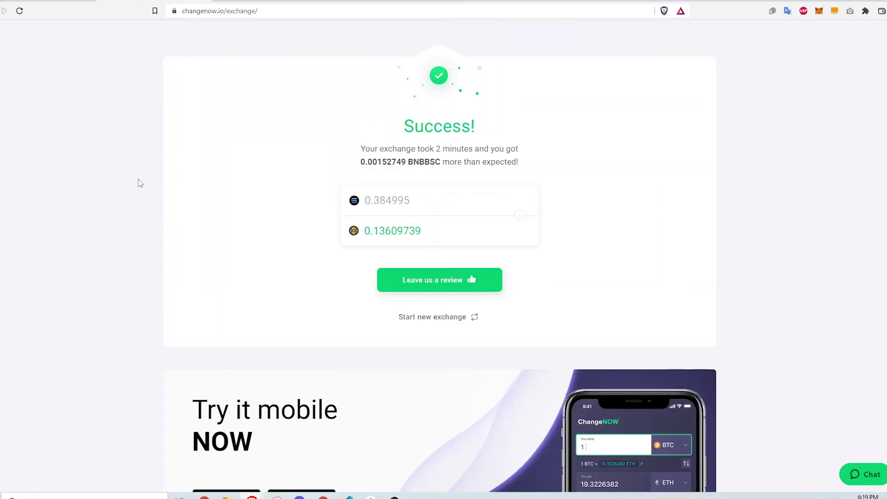
Put MetaMask on Binance Smart Chain Mainnet, showing 0.4751 BNB, and open the account menu.
click(821, 12)
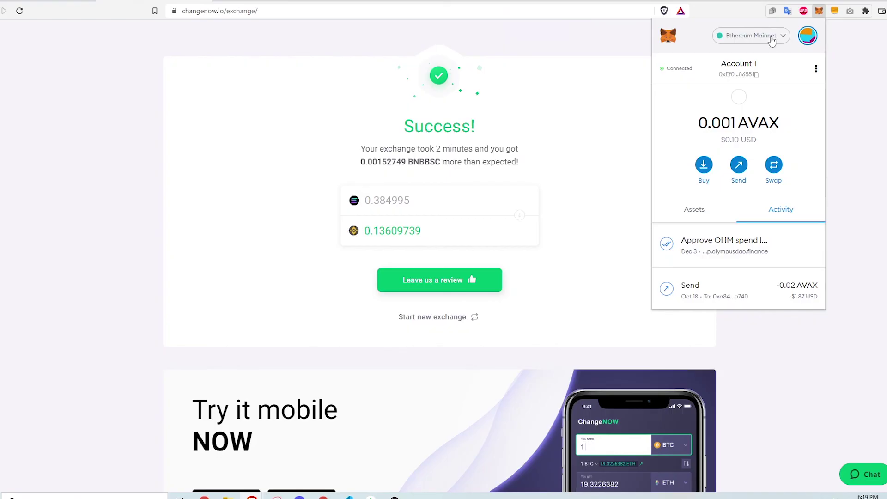
click(756, 35)
click(752, 170)
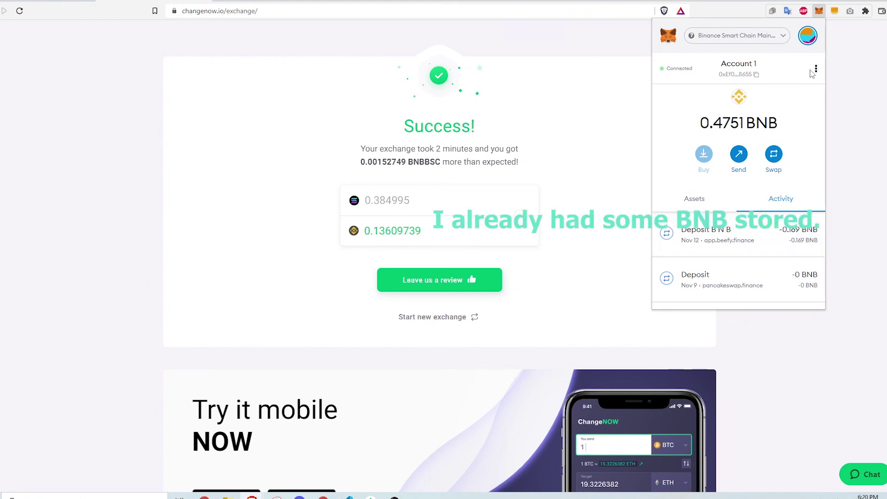
click(816, 70)
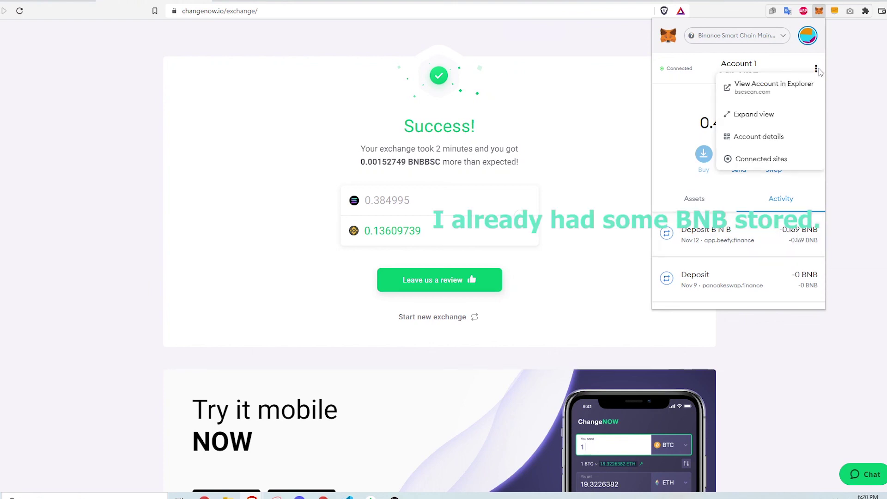
Open the account on BscScan, highlight the incoming 0.13609739 BNB transfer, and return to ChangeNOW.
click(774, 84)
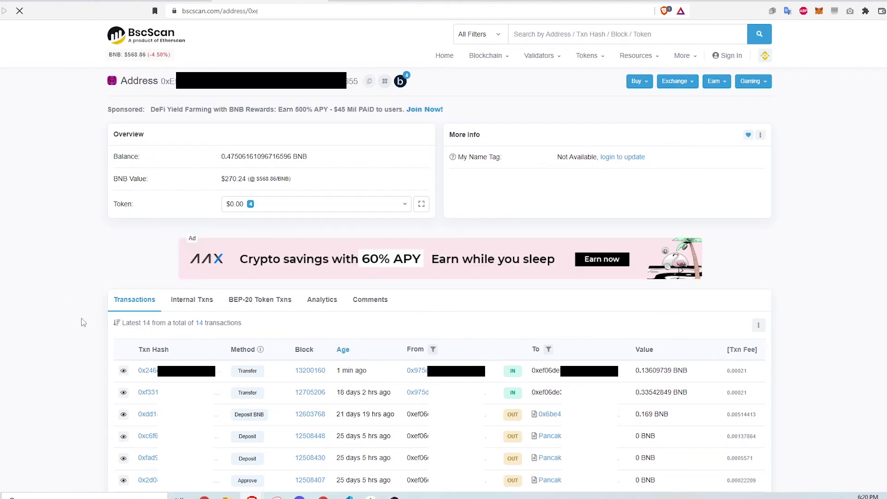
drag(763, 375, 362, 380)
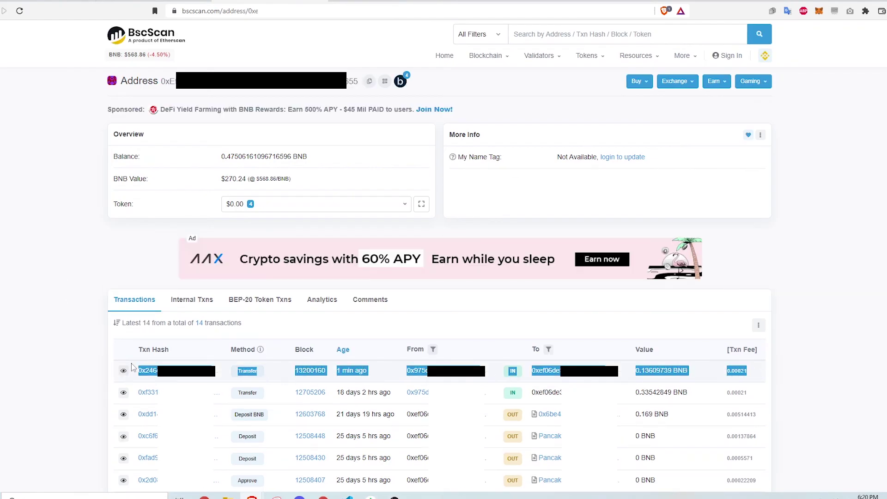
click(102, 366)
key(ctrl+Tab)
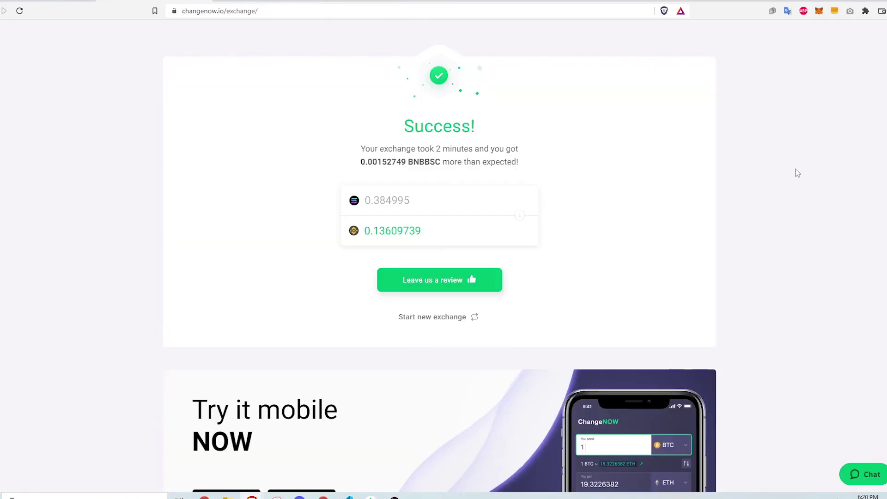